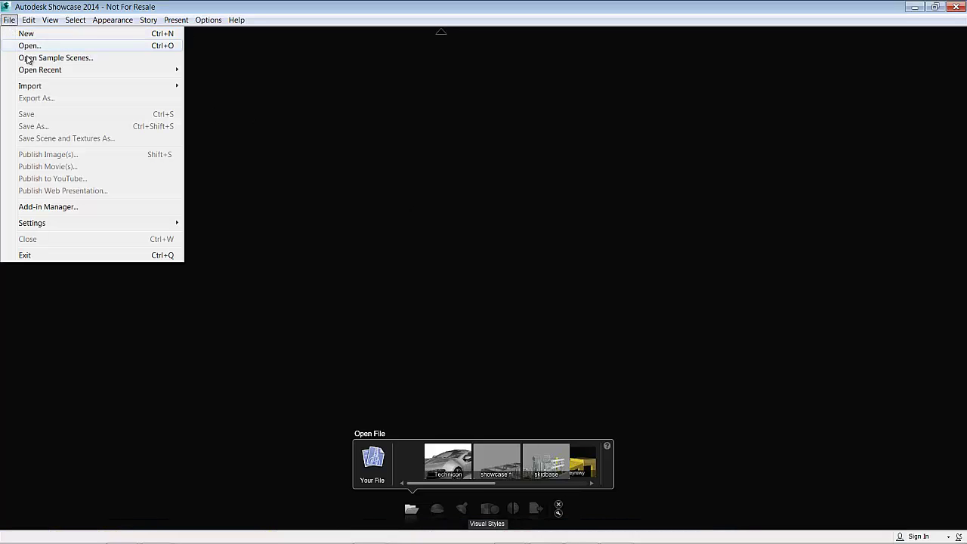
Import the R2 assembly.iam file into the Showcase scene.
{"action": "mouse_move", "coordinate": [39, 88]}
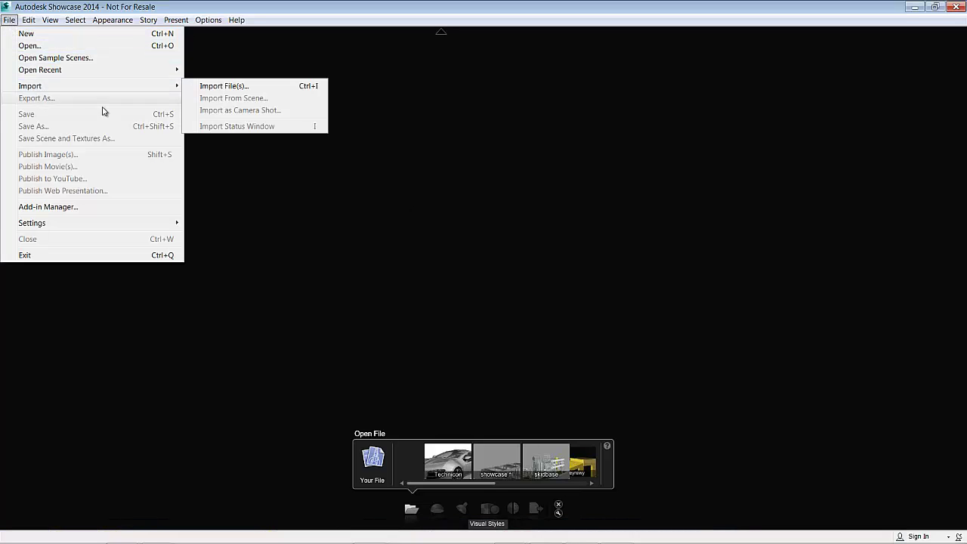
{"action": "left_click", "coordinate": [223, 88]}
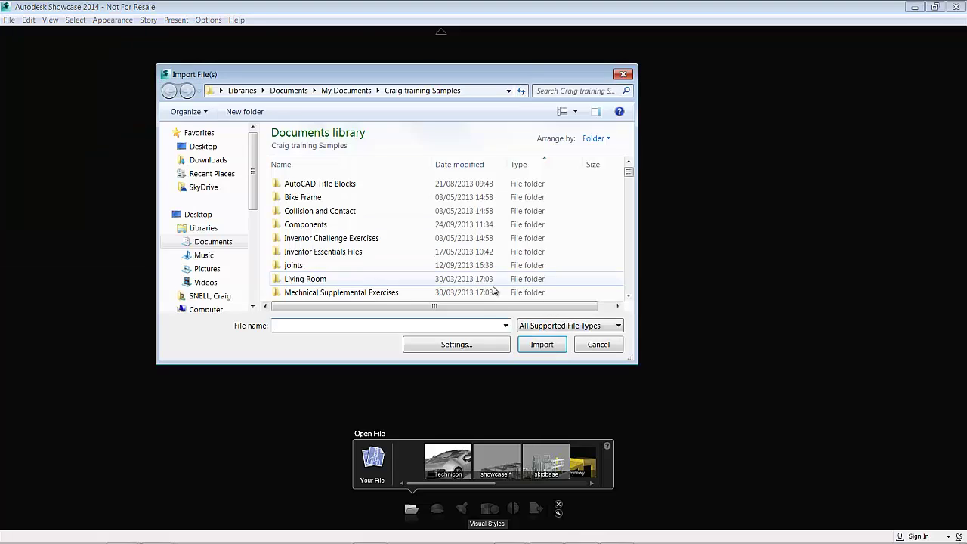
{"action": "left_click_drag", "start_coordinate": [628, 173], "coordinate": [622, 243]}
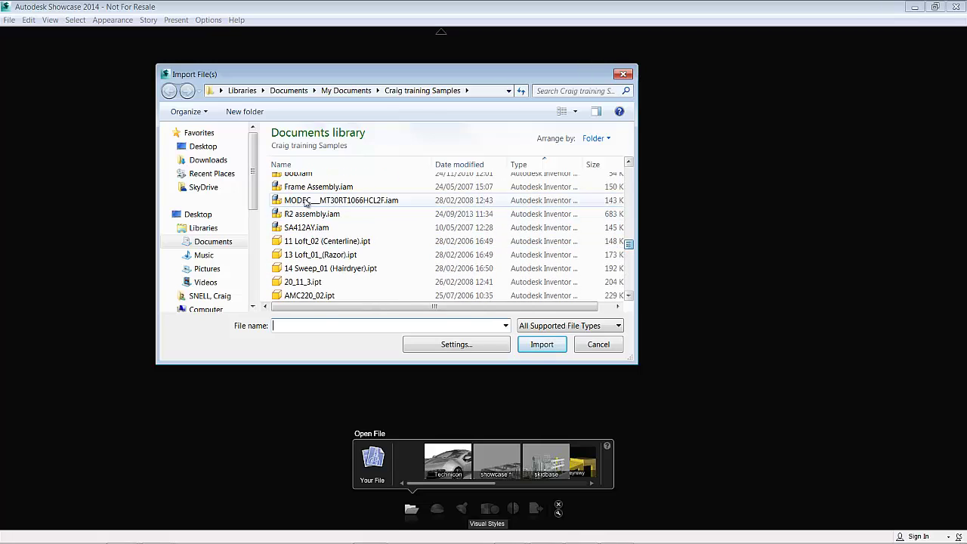
{"action": "left_click", "coordinate": [299, 216]}
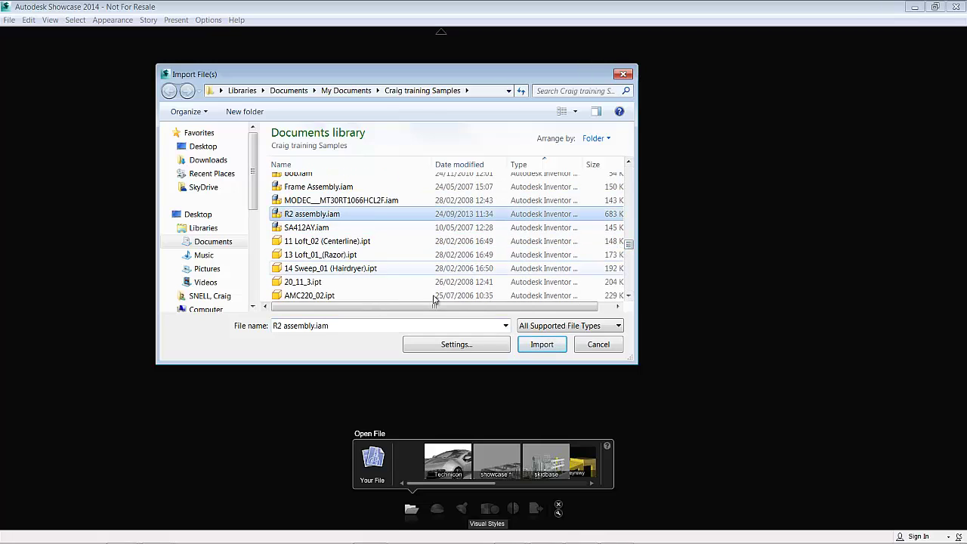
{"action": "left_click", "coordinate": [542, 345]}
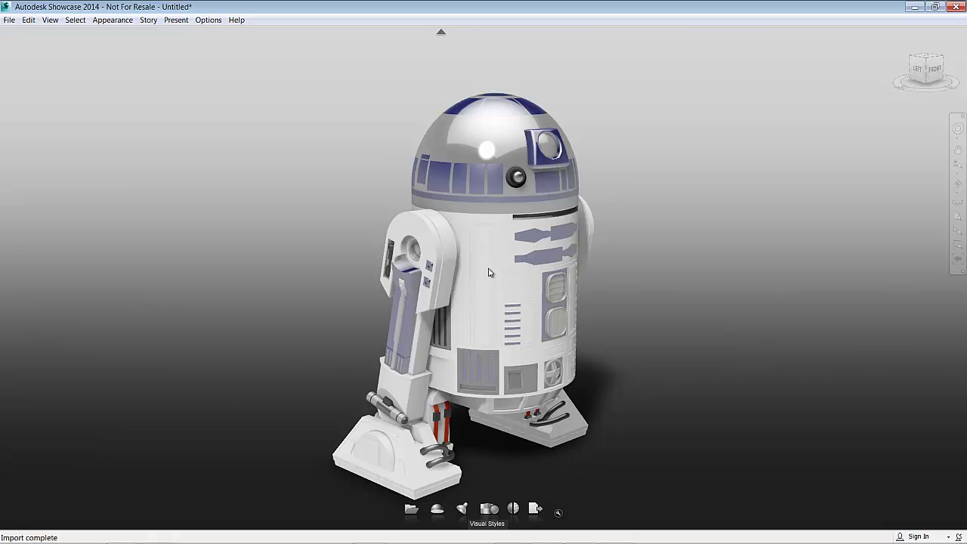
Zoom and orbit R2-D2 through front, left, three-quarter and top-down views.
{"action": "scroll", "coordinate": [482, 282], "scroll_direction": "up", "scroll_amount": 5}
{"action": "scroll", "coordinate": [481, 283], "scroll_direction": "down", "scroll_amount": 5}
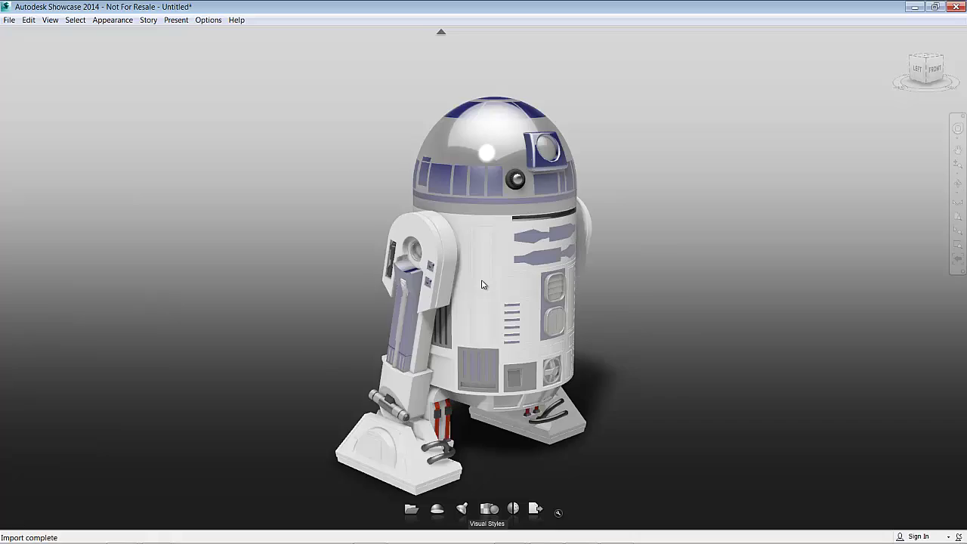
{"action": "scroll", "coordinate": [482, 282], "scroll_direction": "down", "scroll_amount": 4}
{"action": "scroll", "coordinate": [483, 285], "scroll_direction": "up", "scroll_amount": 5}
{"action": "scroll", "coordinate": [487, 287], "scroll_direction": "down", "scroll_amount": 3}
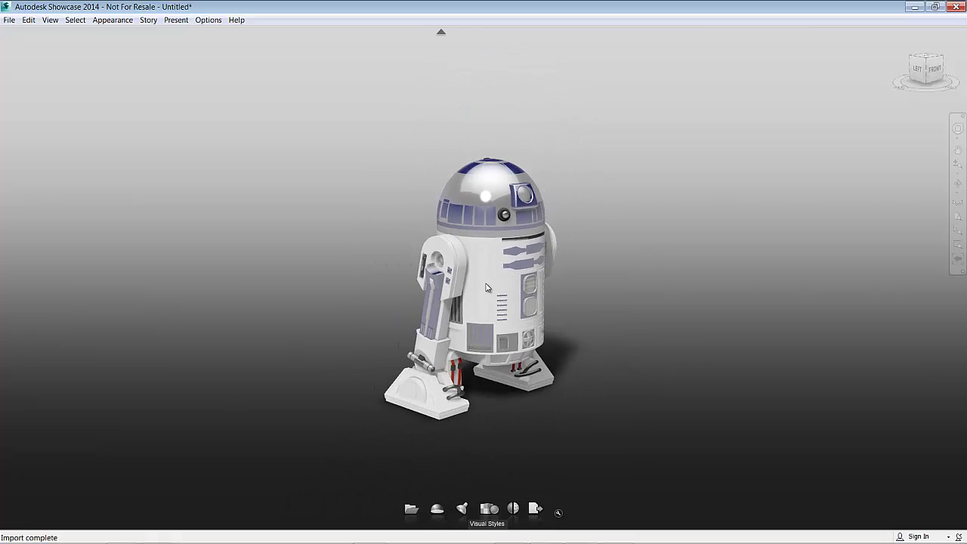
{"action": "left_click_drag", "start_coordinate": [490, 287], "coordinate": [658, 264]}
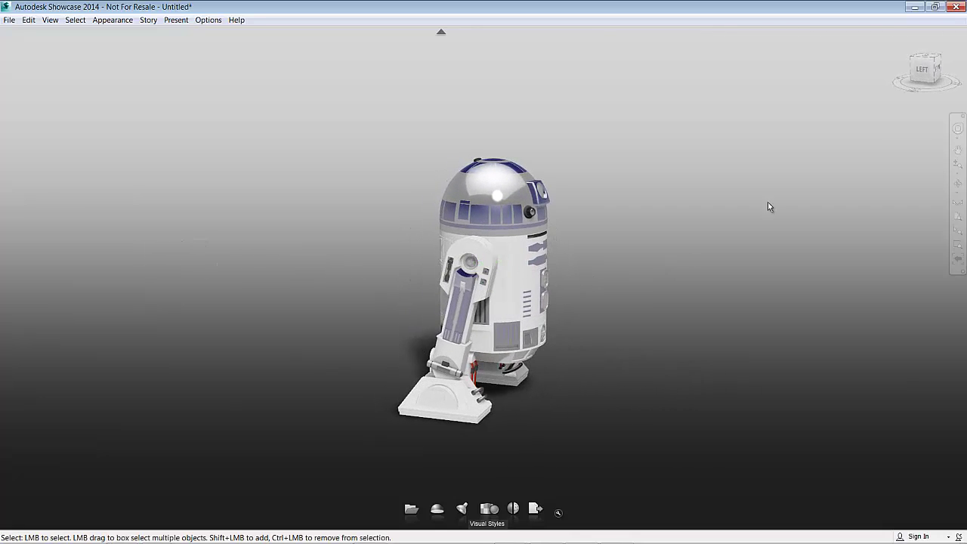
{"action": "left_click", "coordinate": [924, 71]}
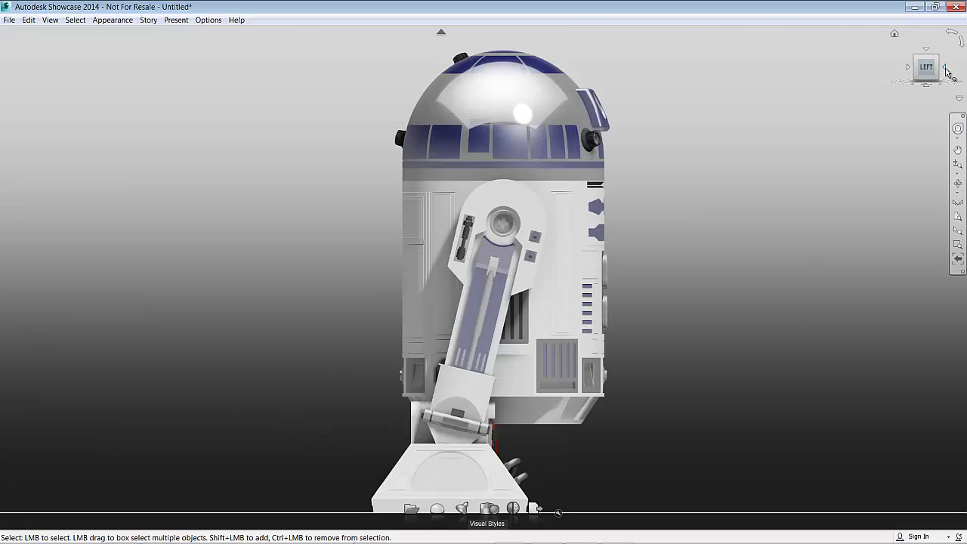
{"action": "left_click", "coordinate": [945, 68]}
{"action": "left_click", "coordinate": [921, 82]}
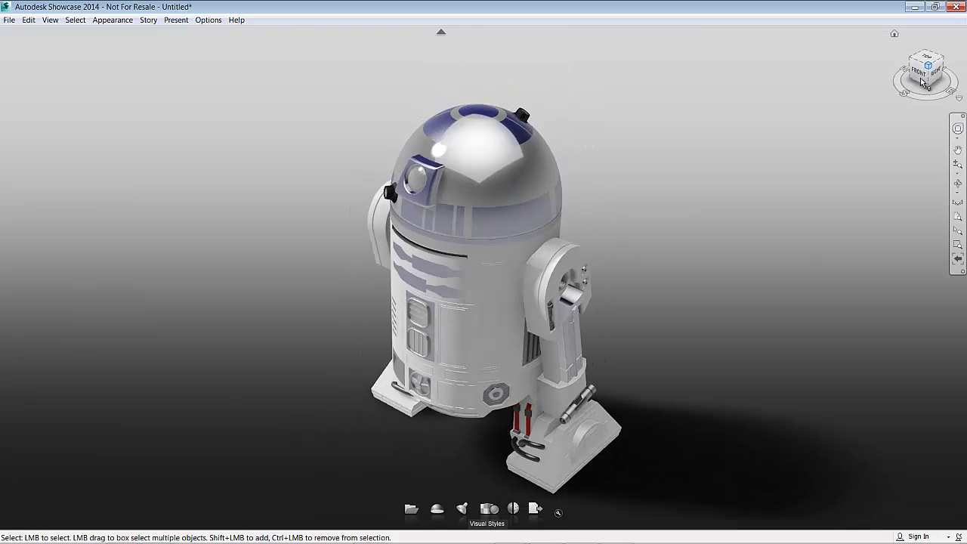
{"action": "mouse_move", "coordinate": [939, 73]}
{"action": "left_mouse_down"}
{"action": "mouse_move", "coordinate": [926, 68]}
{"action": "mouse_move", "coordinate": [933, 72]}
{"action": "mouse_move", "coordinate": [934, 46]}
{"action": "mouse_move", "coordinate": [919, 119]}
{"action": "left_mouse_up"}
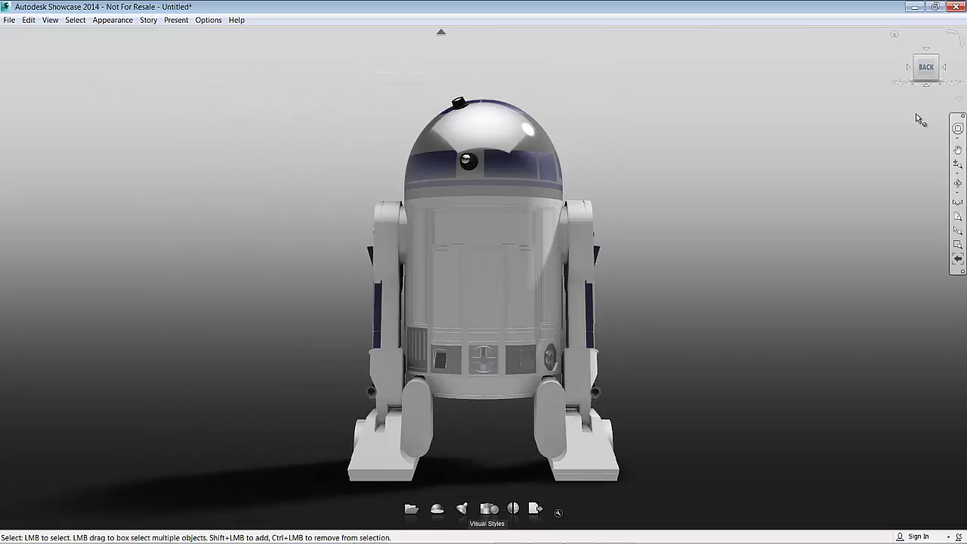
Hide the menu bar, tumble around the droid, then restore the menu bar.
{"action": "left_click", "coordinate": [508, 300]}
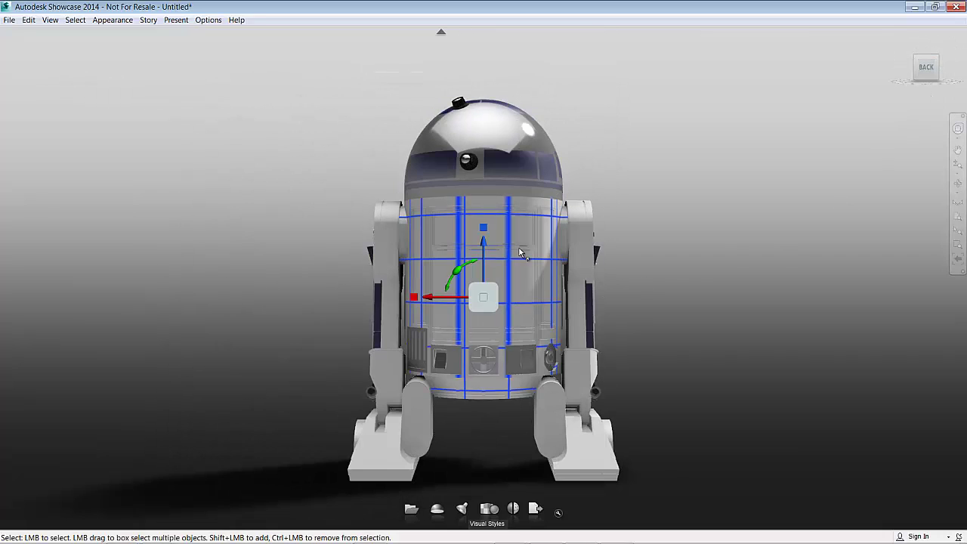
{"action": "left_click", "coordinate": [441, 32]}
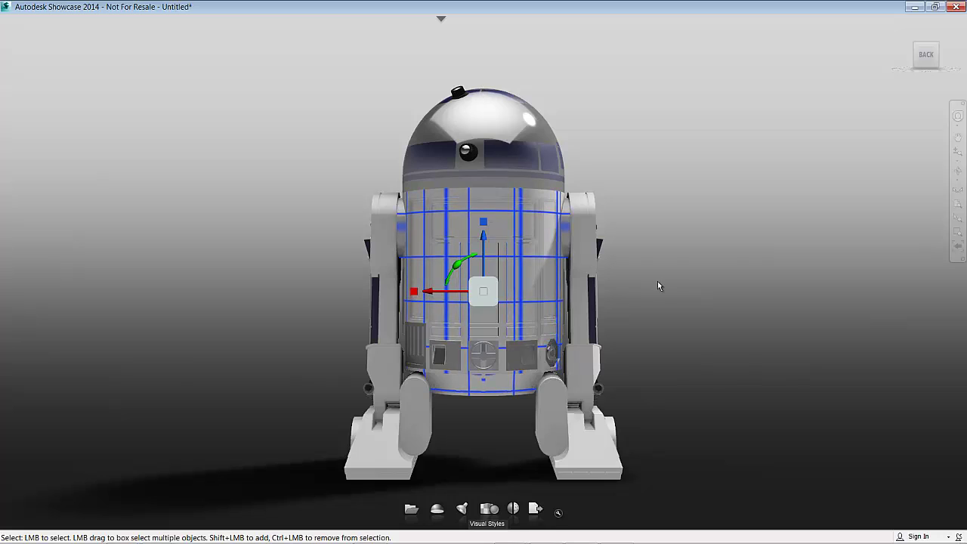
{"action": "left_click", "coordinate": [633, 299]}
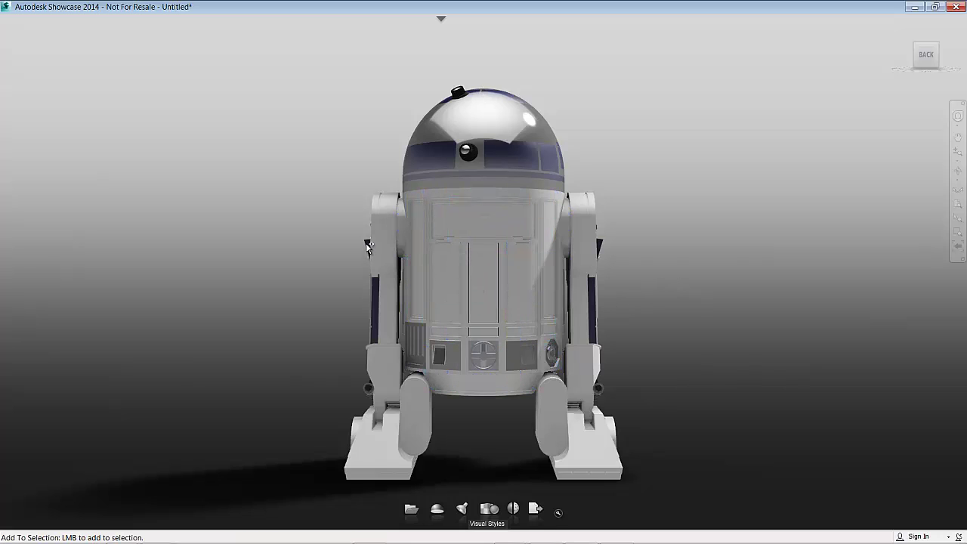
{"action": "left_click_drag", "start_coordinate": [296, 245], "coordinate": [650, 303]}
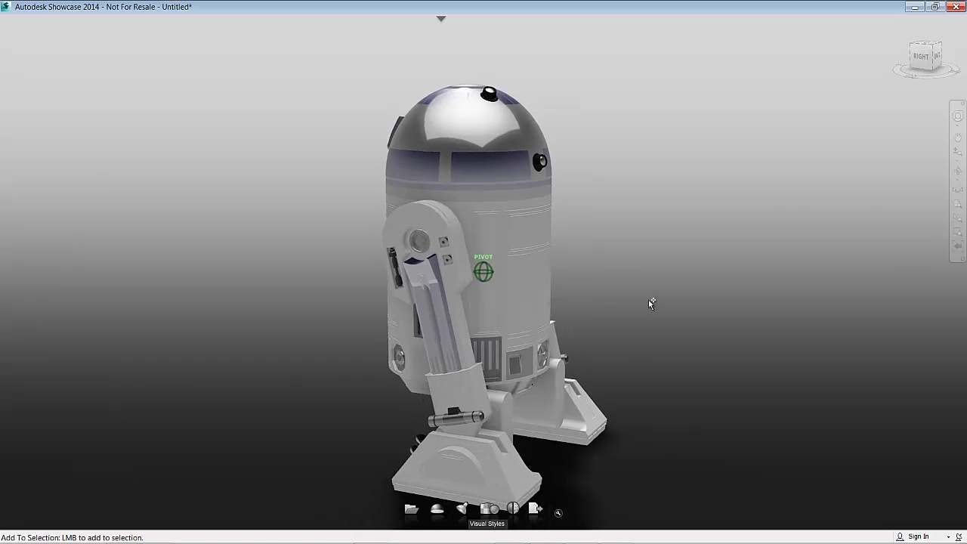
{"action": "left_click", "coordinate": [441, 20]}
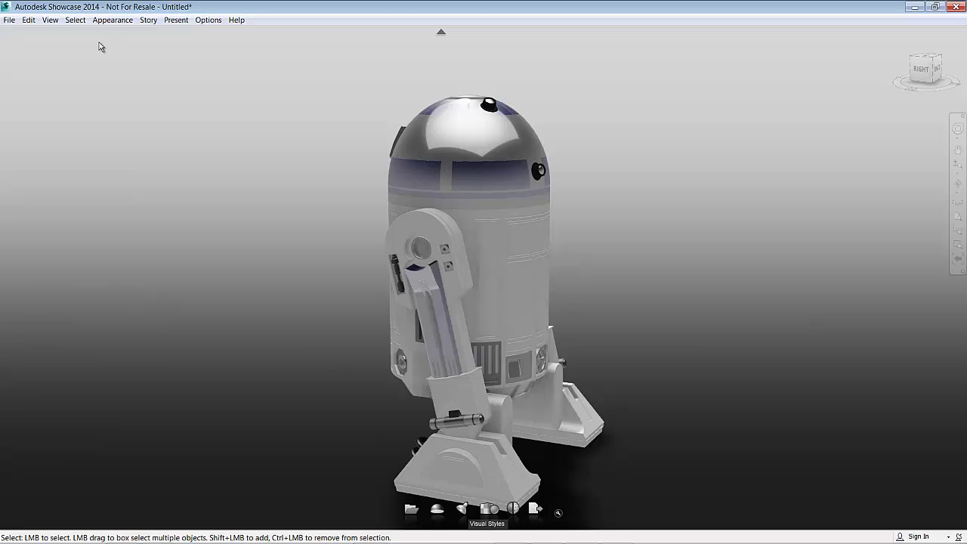
Add the ID Hardwood environment from the Lighting Environment Library.
{"action": "left_click", "coordinate": [113, 20]}
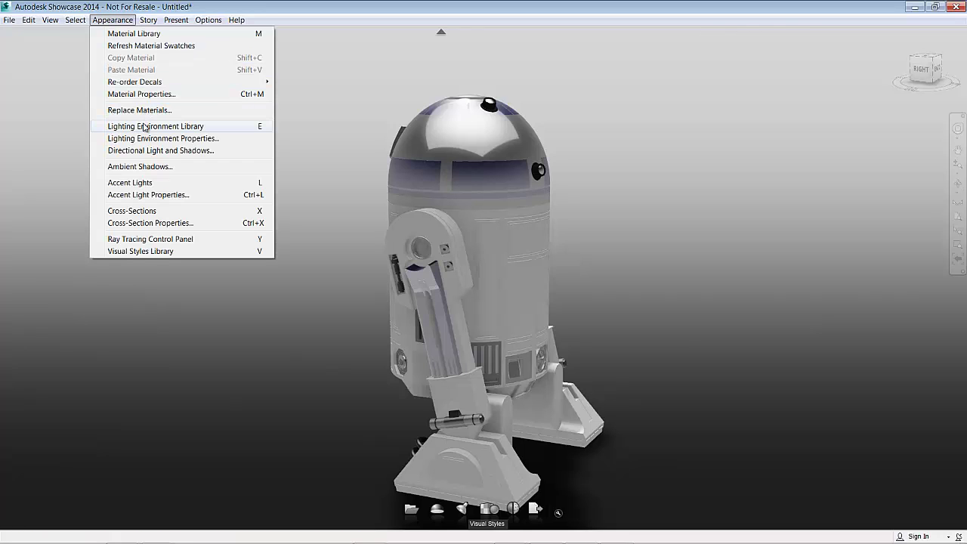
{"action": "left_click", "coordinate": [143, 127]}
{"action": "left_click", "coordinate": [144, 127]}
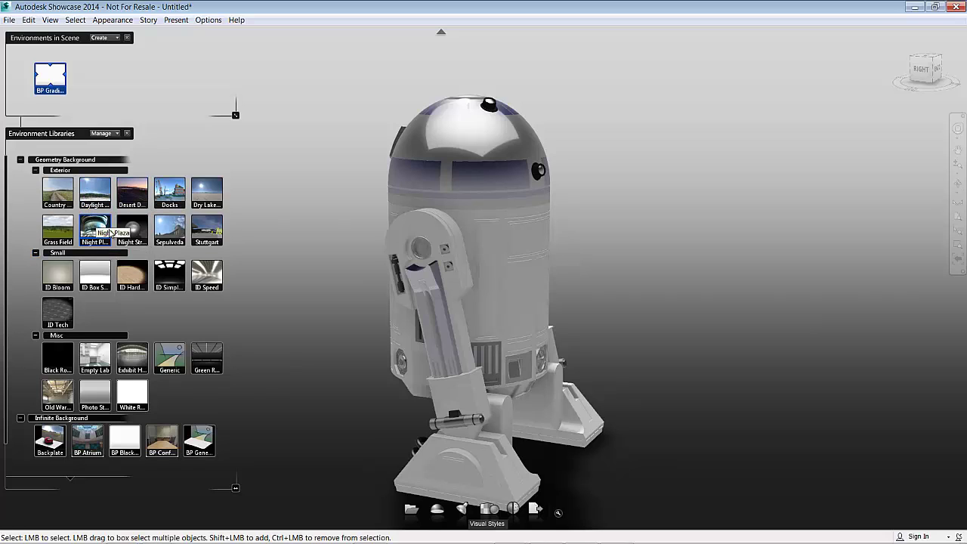
{"action": "double_click", "coordinate": [143, 294]}
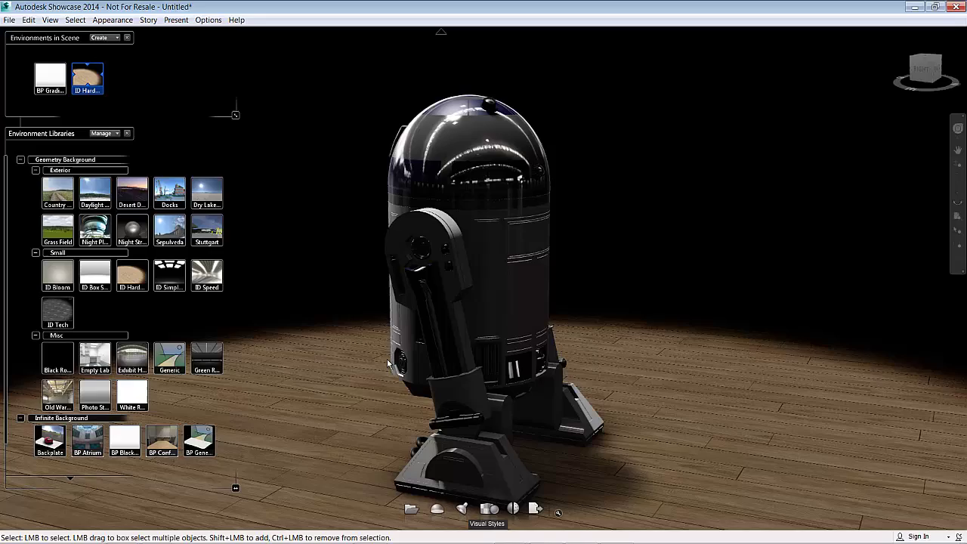
Orbit around R2-D2 on the wooden floor, ending facing its front.
{"action": "mouse_move", "coordinate": [345, 387]}
{"action": "left_mouse_down"}
{"action": "mouse_move", "coordinate": [803, 363]}
{"action": "mouse_move", "coordinate": [652, 405]}
{"action": "left_mouse_up"}
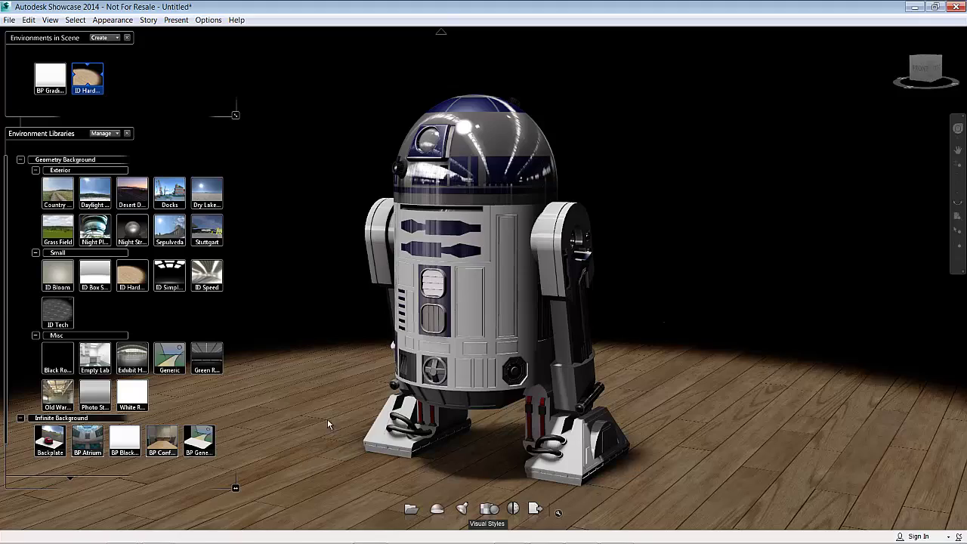
{"action": "left_click_drag", "start_coordinate": [310, 404], "coordinate": [652, 397]}
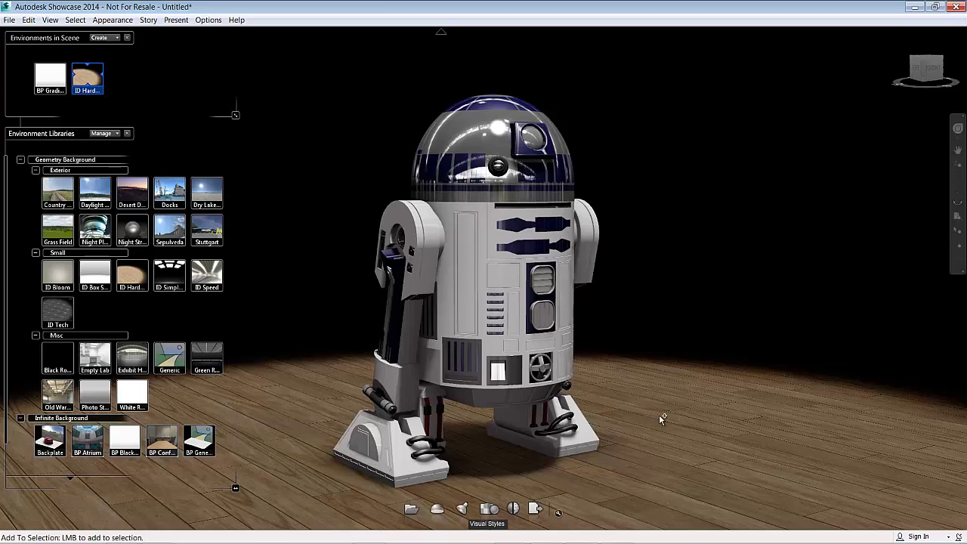
{"action": "left_click_drag", "start_coordinate": [659, 415], "coordinate": [637, 460]}
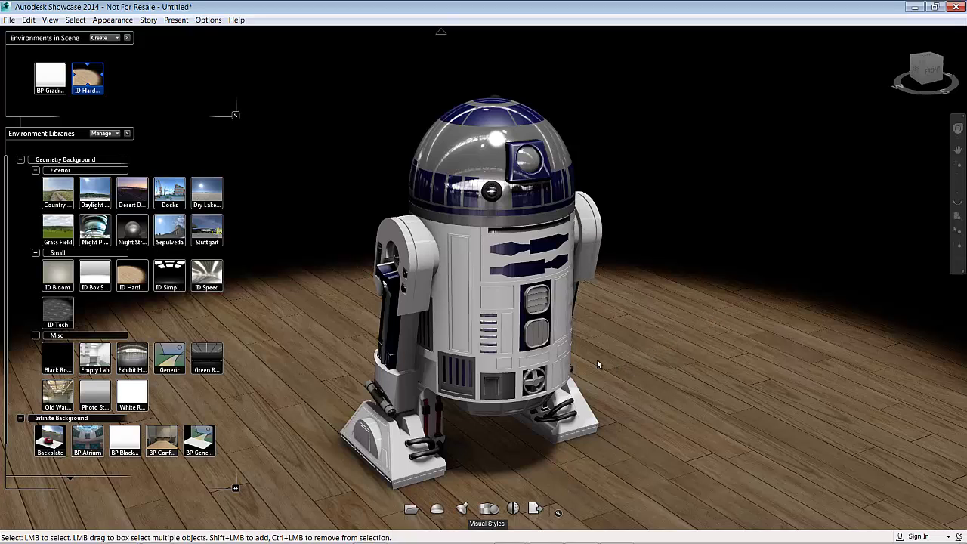
Add the Stuttgart environment and orbit R2-D2 against the city buildings.
{"action": "double_click", "coordinate": [207, 233]}
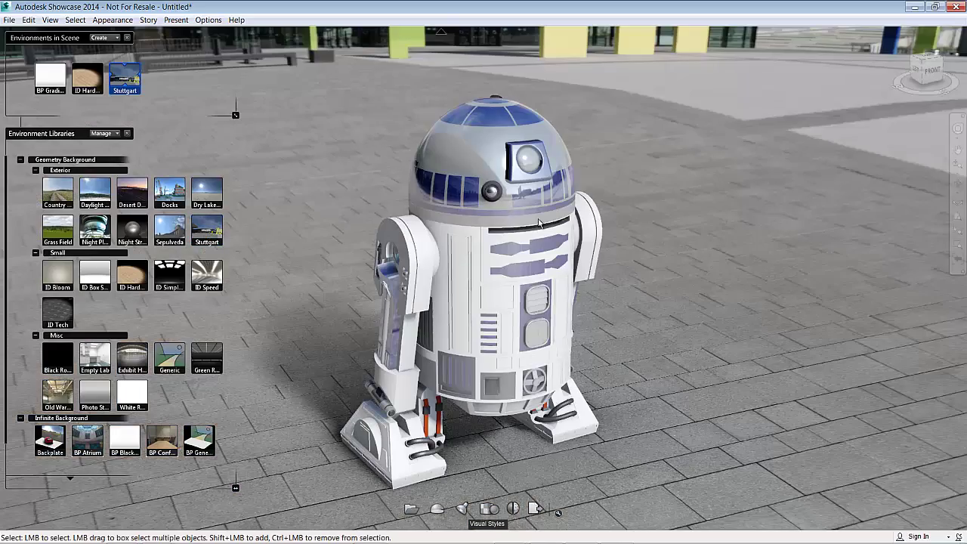
{"action": "left_click_drag", "start_coordinate": [557, 242], "coordinate": [415, 229]}
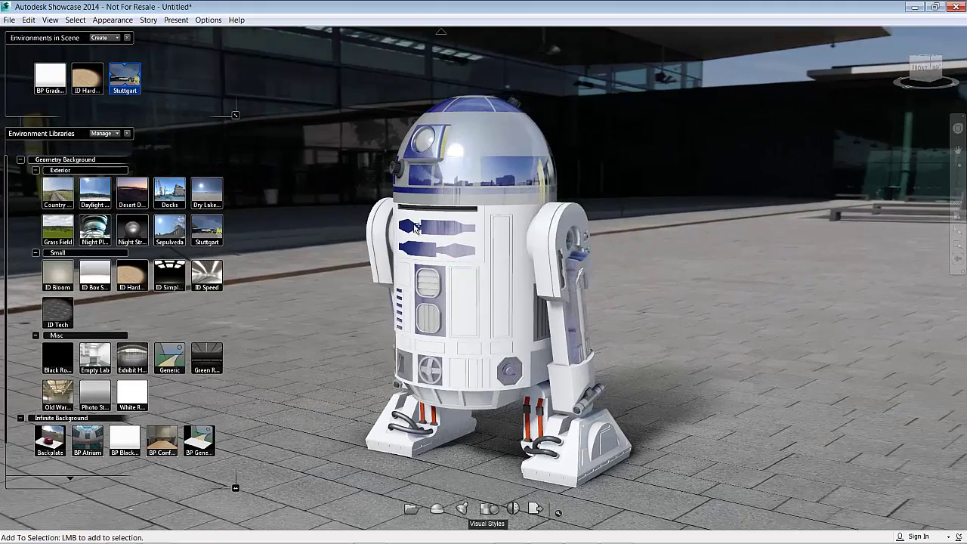
{"action": "left_click_drag", "start_coordinate": [567, 270], "coordinate": [512, 308]}
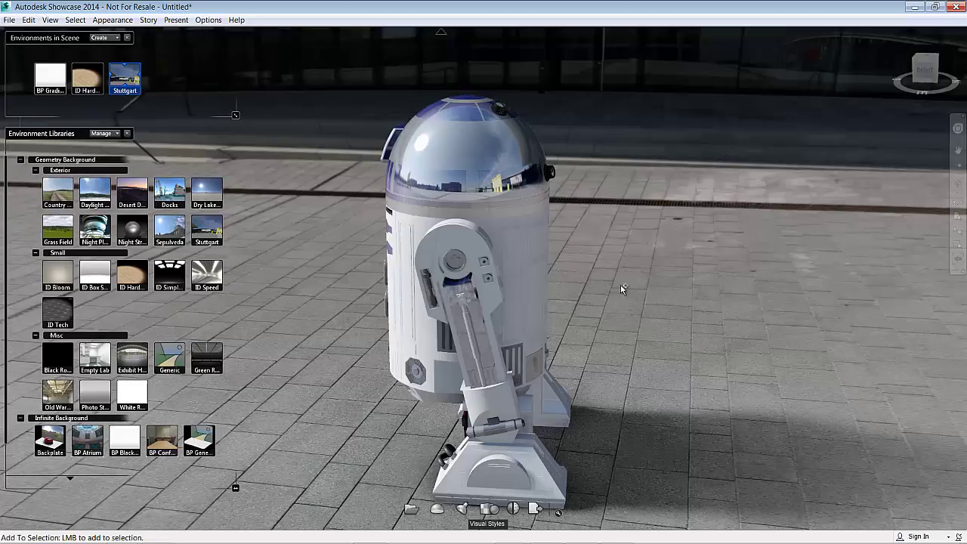
{"action": "left_click_drag", "start_coordinate": [622, 287], "coordinate": [293, 258]}
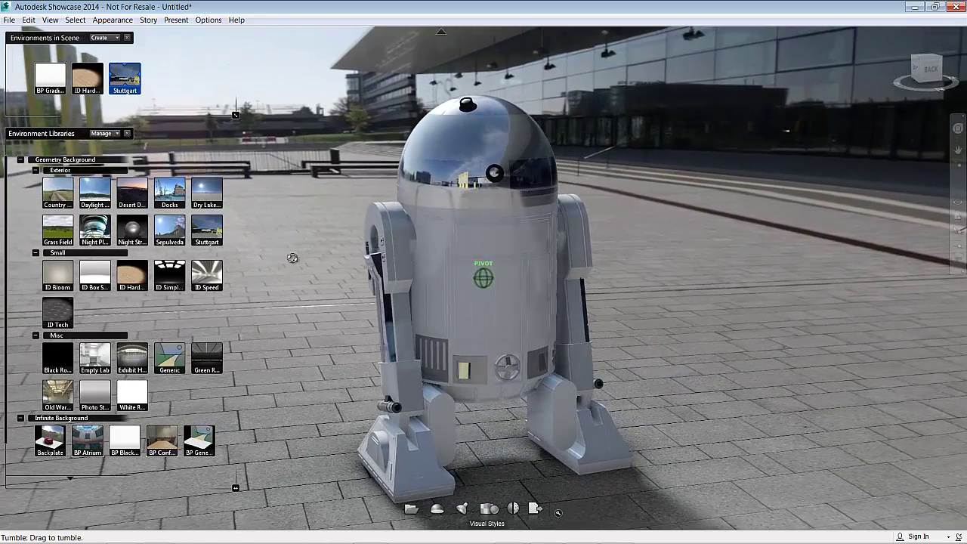
{"action": "scroll", "coordinate": [550, 339], "scroll_direction": "up", "scroll_amount": 3}
{"action": "scroll", "coordinate": [549, 340], "scroll_direction": "down", "scroll_amount": 4}
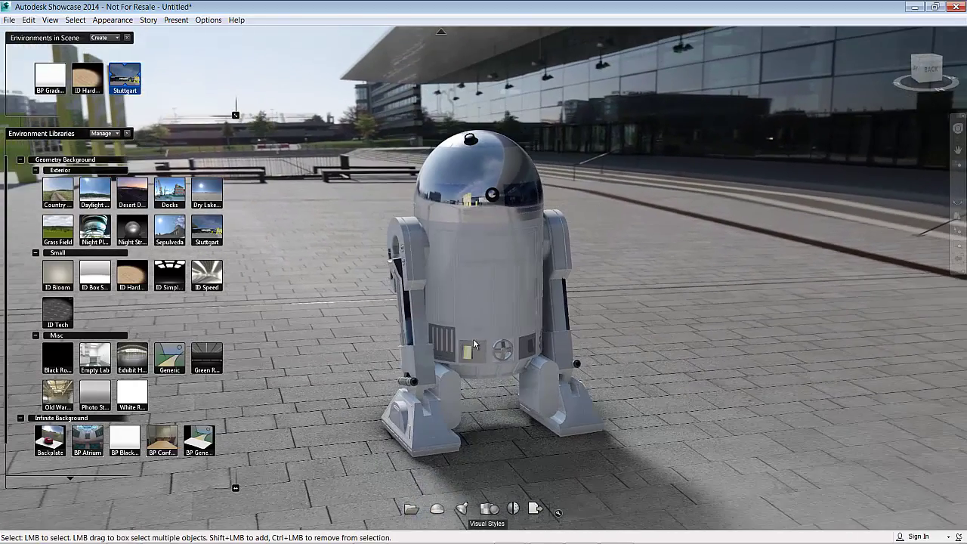
{"action": "left_click_drag", "start_coordinate": [476, 339], "coordinate": [806, 335]}
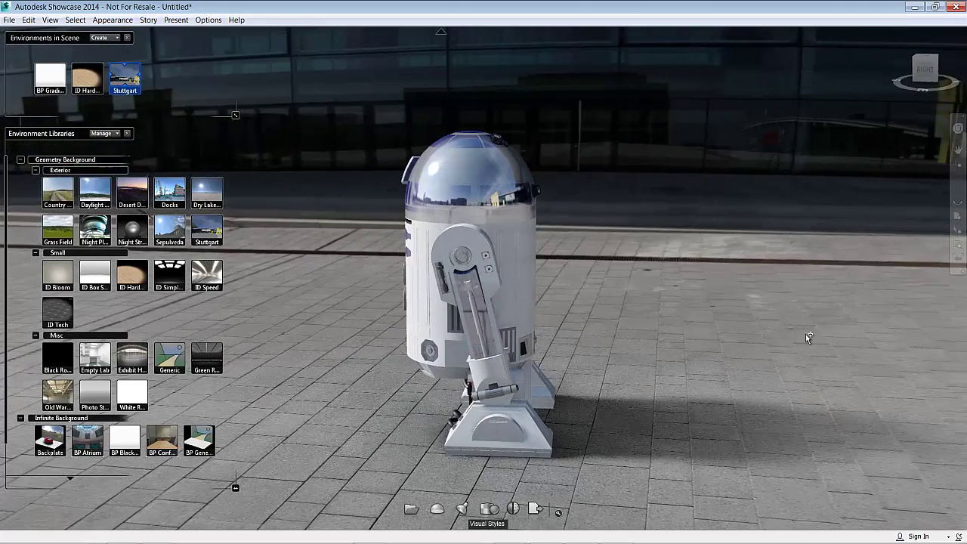
Return to R2-D2's front view and add the Country Road environment.
{"action": "key", "text": "shift"}
{"action": "left_click_drag", "start_coordinate": [379, 368], "coordinate": [749, 385]}
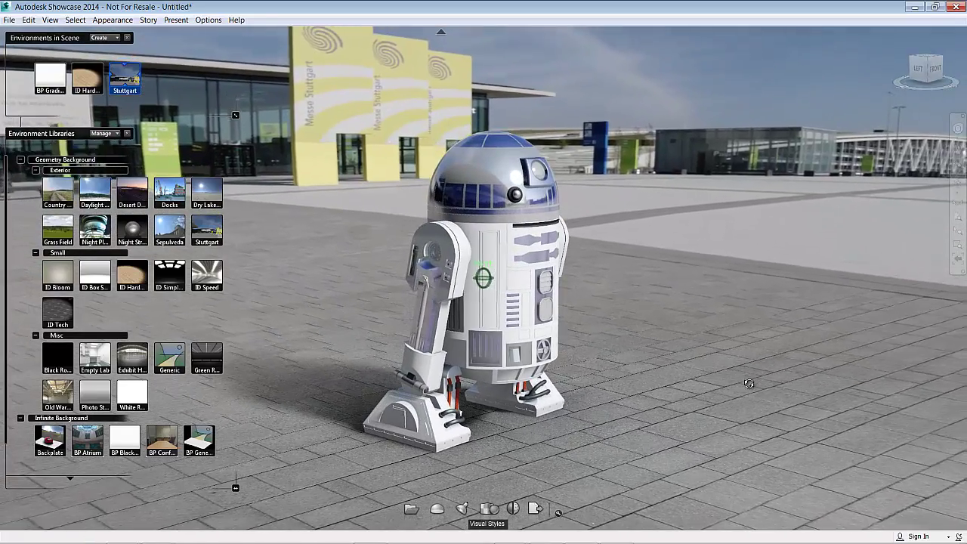
{"action": "scroll", "coordinate": [749, 385], "scroll_direction": "up", "scroll_amount": 3}
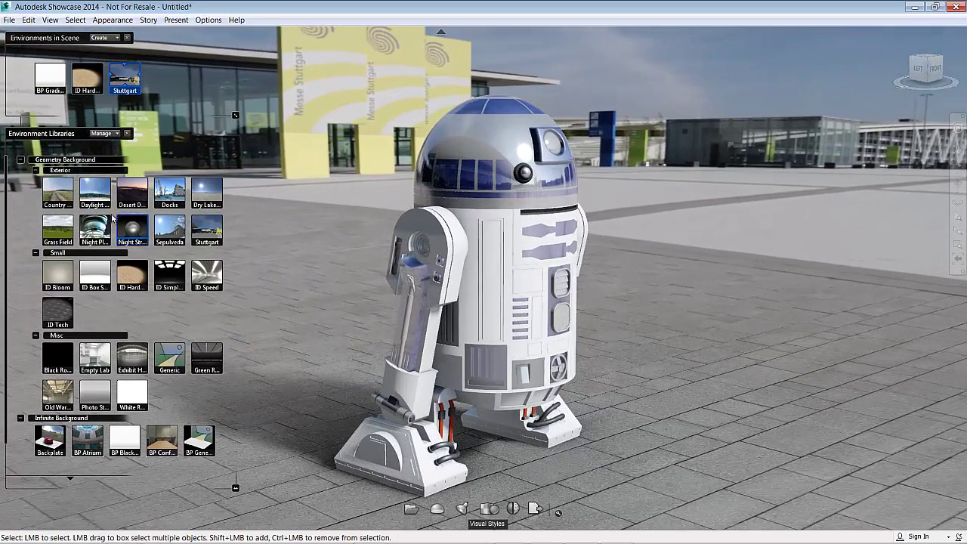
{"action": "left_click_drag", "start_coordinate": [57, 193], "coordinate": [287, 374]}
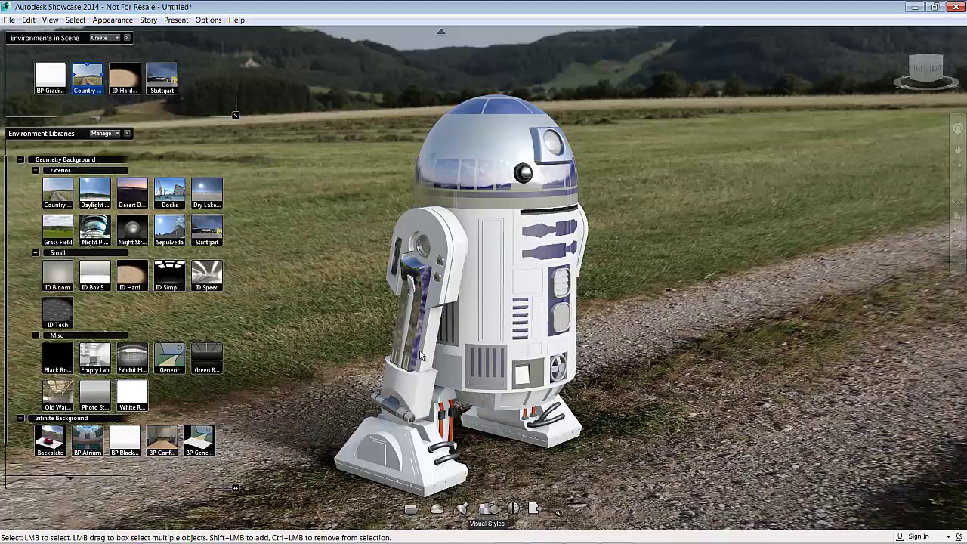
Orbit around R2-D2 standing on the country road.
{"action": "mouse_move", "coordinate": [440, 372]}
{"action": "left_mouse_down"}
{"action": "mouse_move", "coordinate": [545, 341]}
{"action": "mouse_move", "coordinate": [800, 343]}
{"action": "mouse_move", "coordinate": [549, 363]}
{"action": "mouse_move", "coordinate": [734, 380]}
{"action": "mouse_move", "coordinate": [431, 388]}
{"action": "mouse_move", "coordinate": [560, 412]}
{"action": "left_mouse_up"}
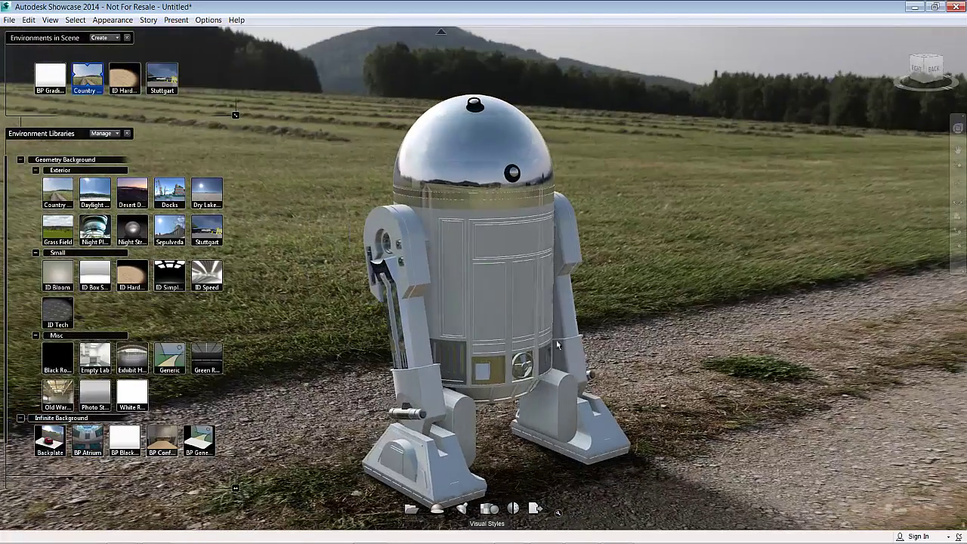
{"action": "left_click", "coordinate": [148, 19]}
Show Camera Shots and preview the first, second, 3/4 View and Track Left shots.
{"action": "left_click", "coordinate": [177, 67]}
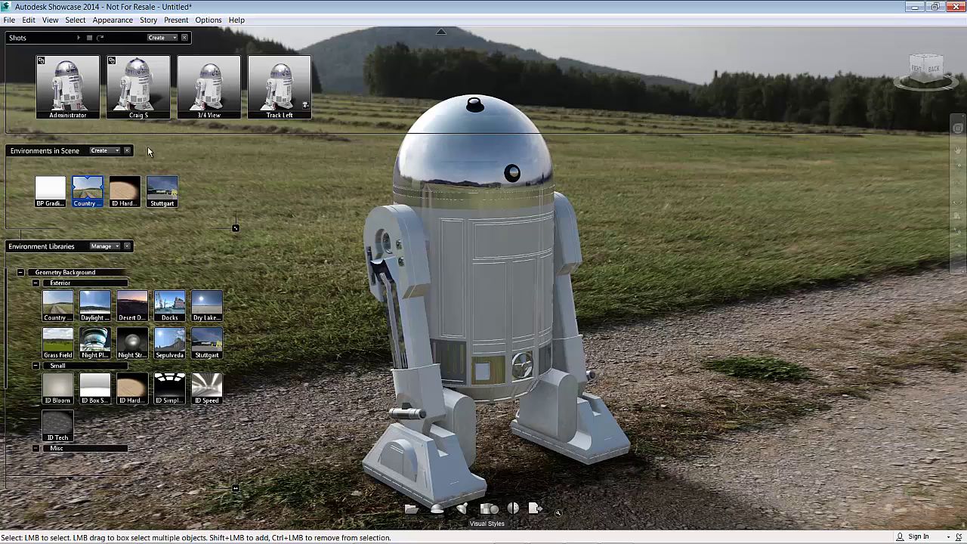
{"action": "left_click", "coordinate": [81, 96]}
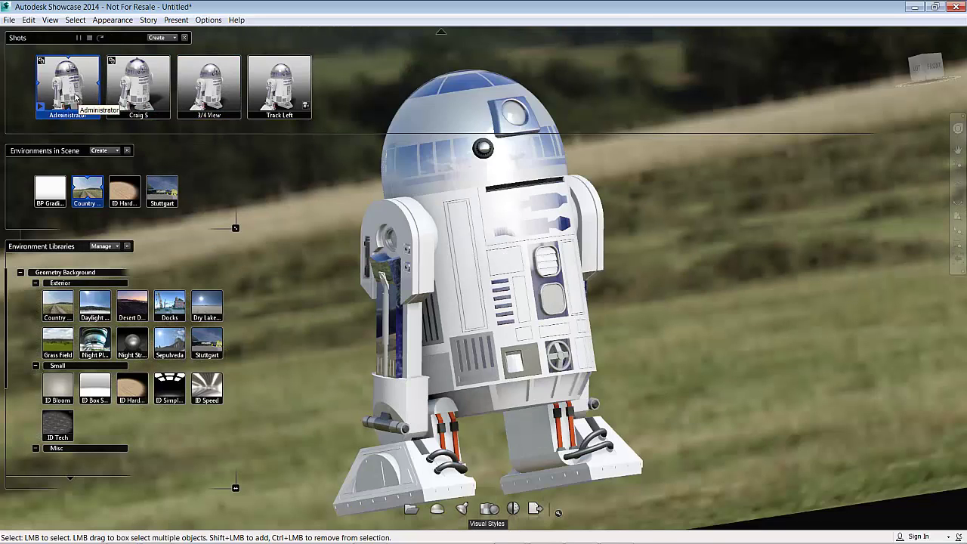
{"action": "left_click", "coordinate": [130, 93]}
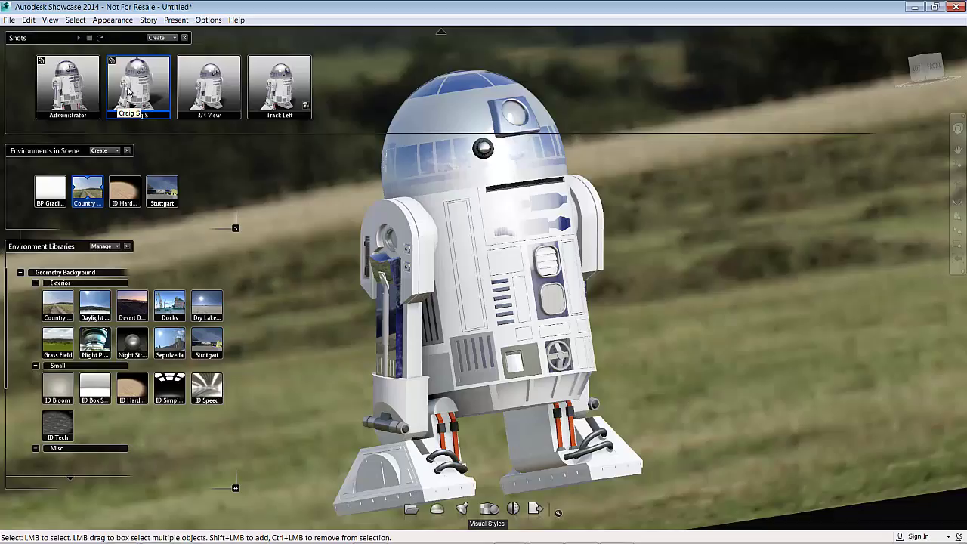
{"action": "left_click", "coordinate": [210, 95]}
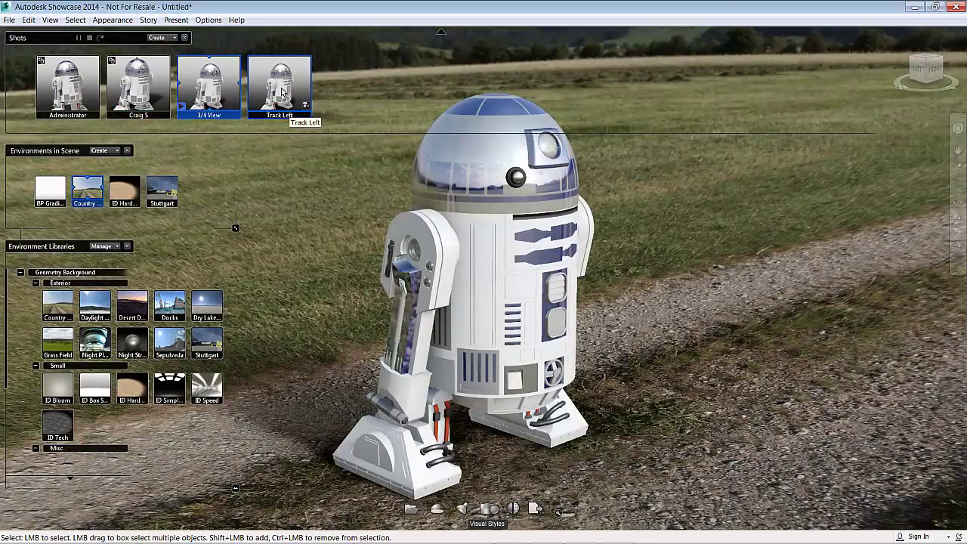
{"action": "left_click", "coordinate": [282, 92]}
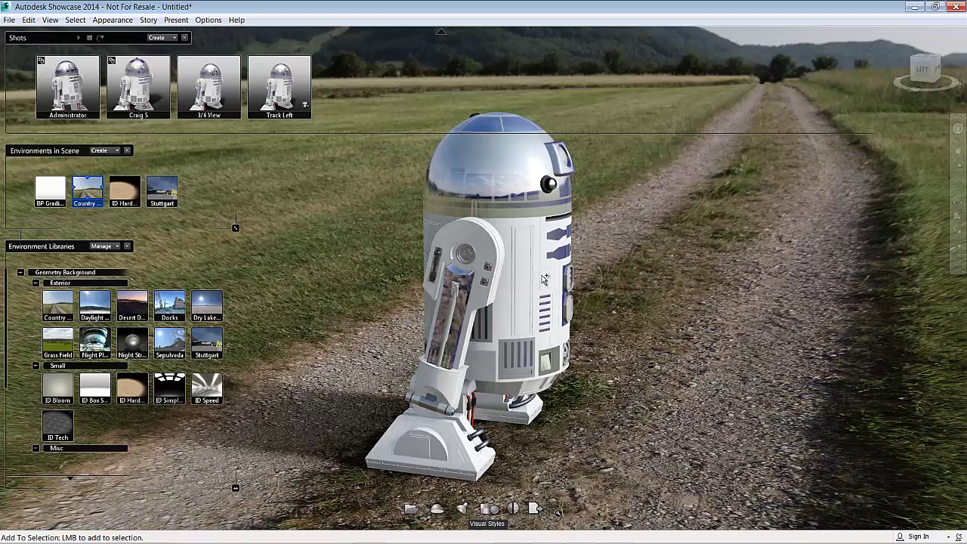
Orbit the view, then replay Track Left, 3/4 View and Track Left again.
{"action": "left_click_drag", "start_coordinate": [484, 278], "coordinate": [386, 297]}
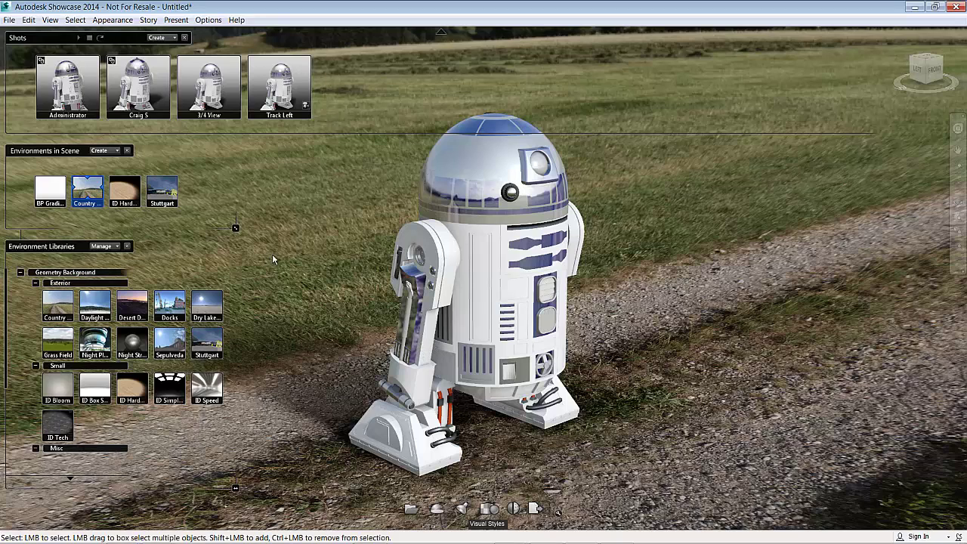
{"action": "left_click", "coordinate": [280, 90]}
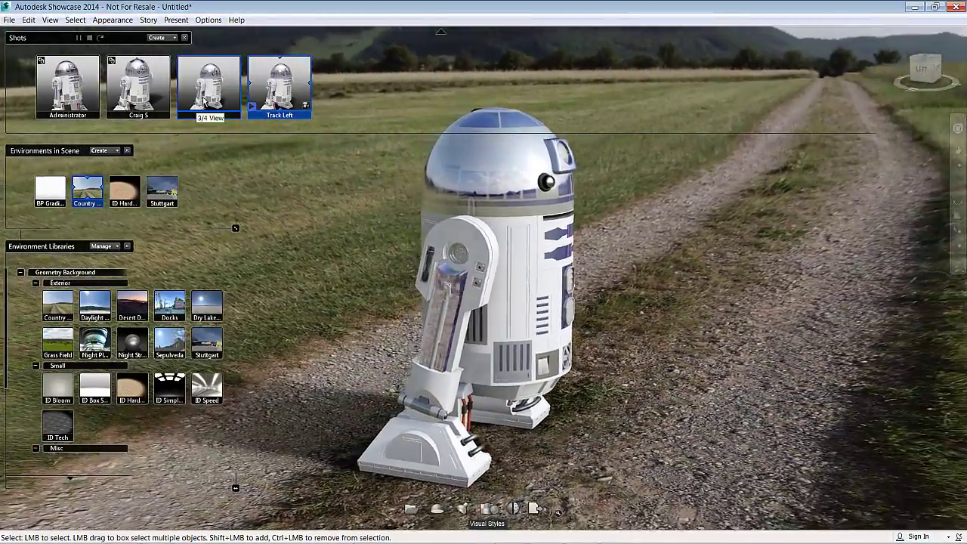
{"action": "left_click", "coordinate": [202, 102]}
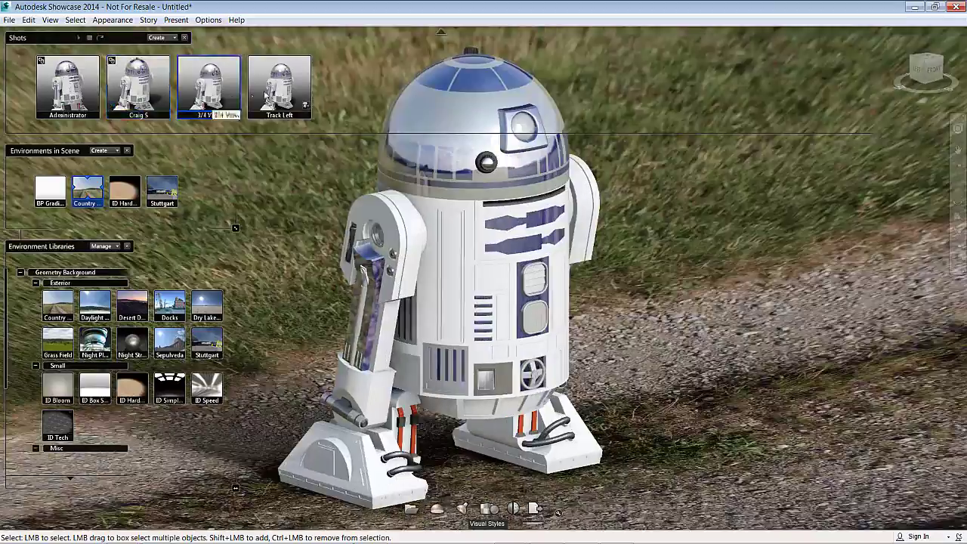
{"action": "left_click", "coordinate": [279, 85]}
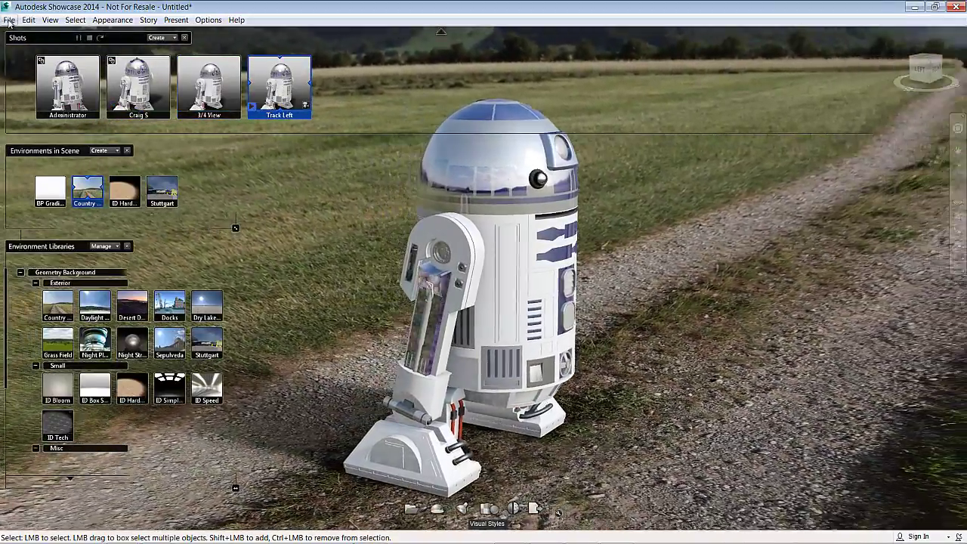
{"action": "left_click", "coordinate": [8, 20]}
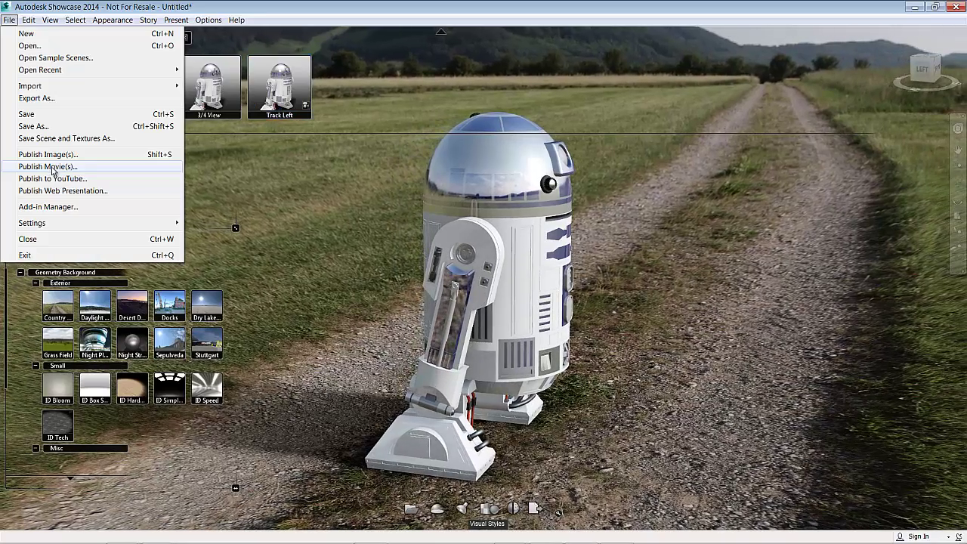
In Publish Movie(s), keep HD720 (1280x720) size and Video (AVI) format.
{"action": "left_click", "coordinate": [48, 166]}
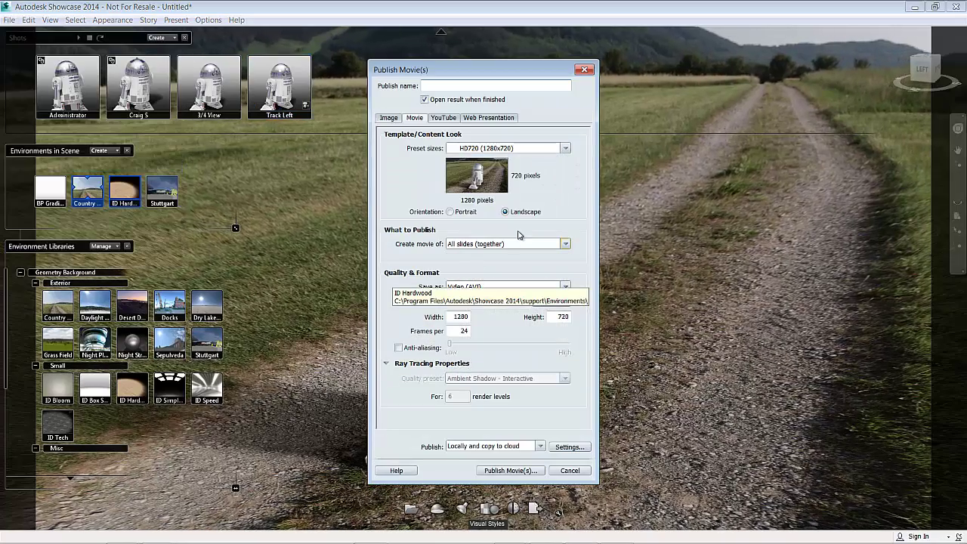
{"action": "left_click", "coordinate": [564, 148]}
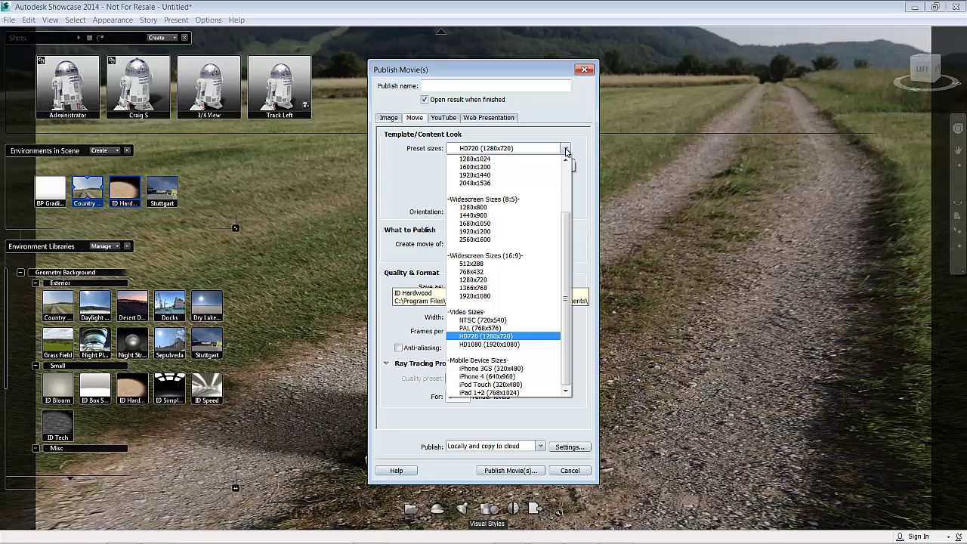
{"action": "mouse_move", "coordinate": [568, 242]}
{"action": "left_mouse_down"}
{"action": "mouse_move", "coordinate": [568, 194]}
{"action": "mouse_move", "coordinate": [570, 241]}
{"action": "left_mouse_up"}
{"action": "left_click", "coordinate": [587, 213]}
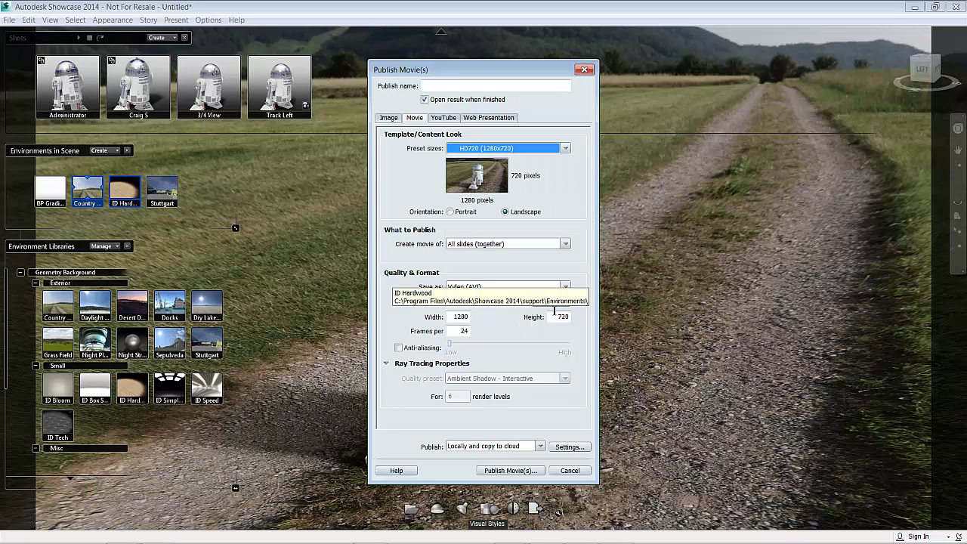
{"action": "left_click", "coordinate": [566, 287]}
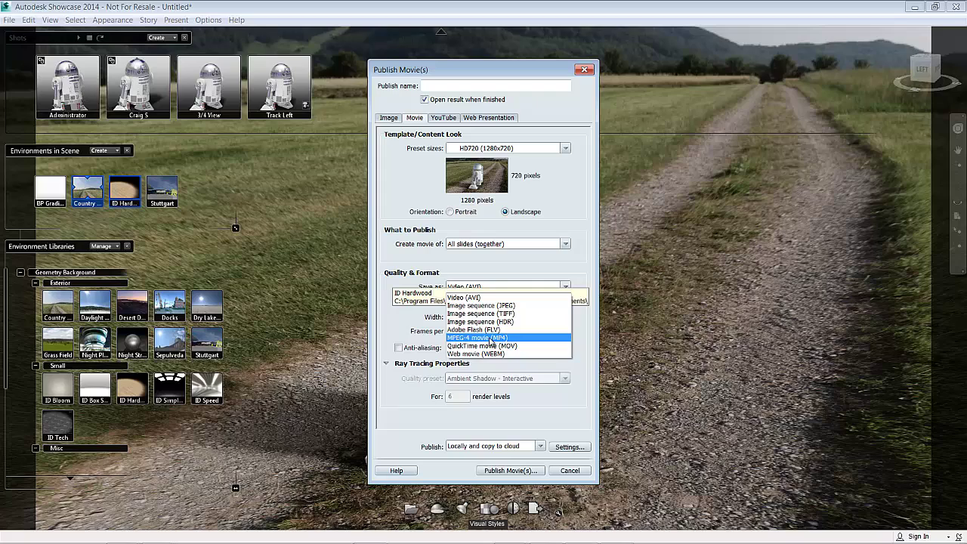
{"action": "left_click", "coordinate": [483, 300]}
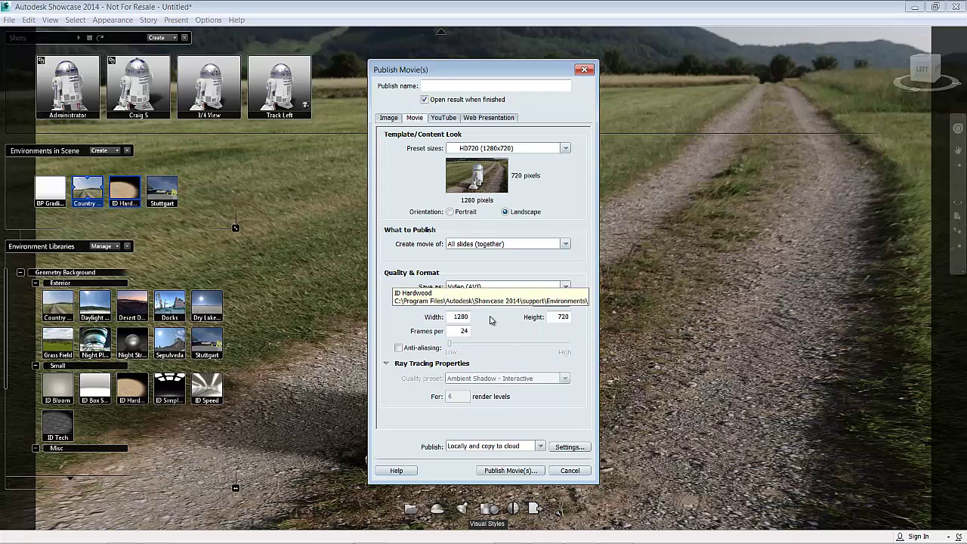
Leave the publish destination unchanged and start publishing the movie.
{"action": "left_click", "coordinate": [532, 449]}
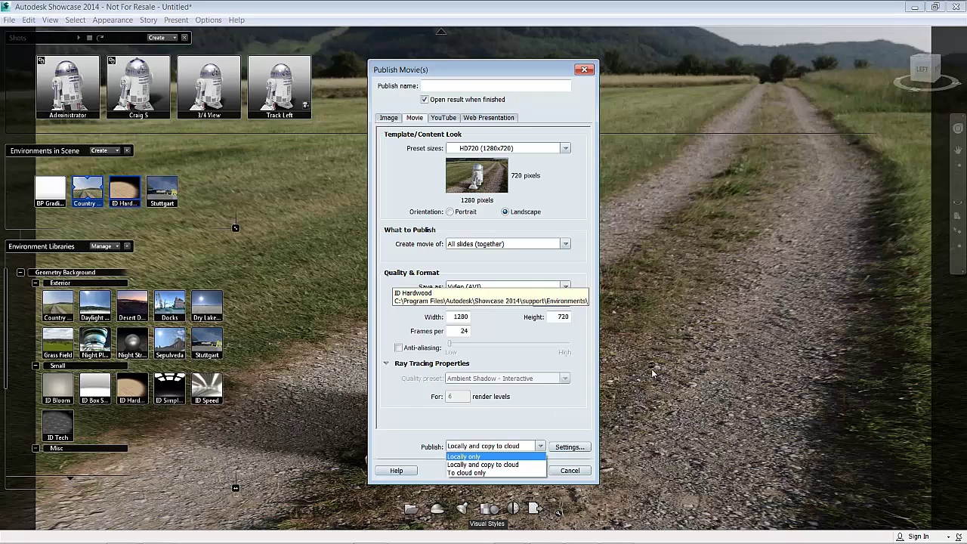
{"action": "left_click", "coordinate": [563, 415]}
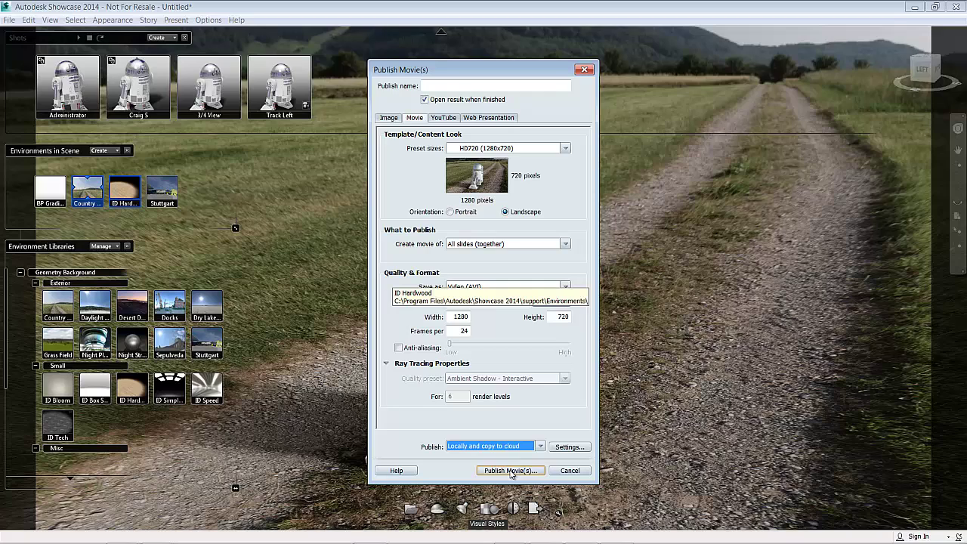
{"action": "left_click", "coordinate": [512, 472]}
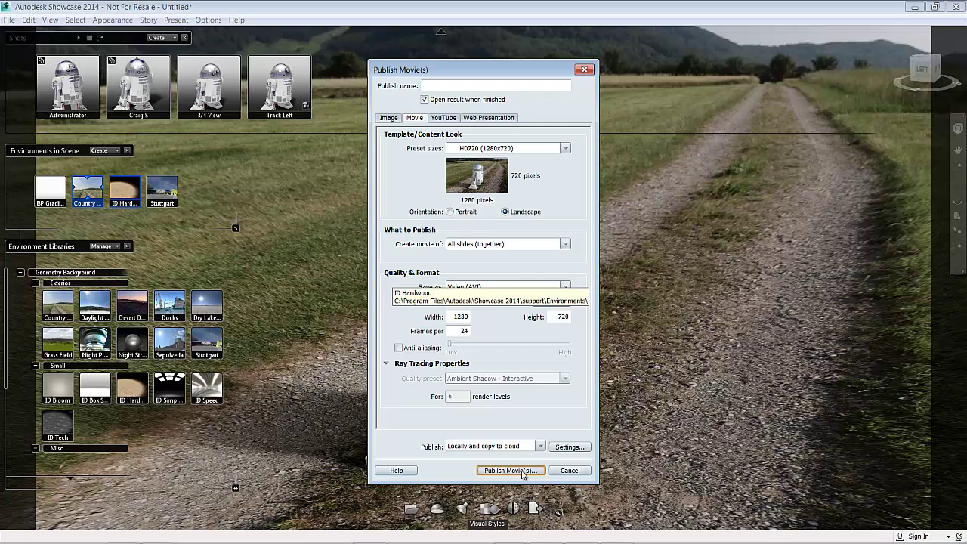
Dismiss the sign-in prompt and publish the movie Locally only.
{"action": "left_click", "coordinate": [512, 471]}
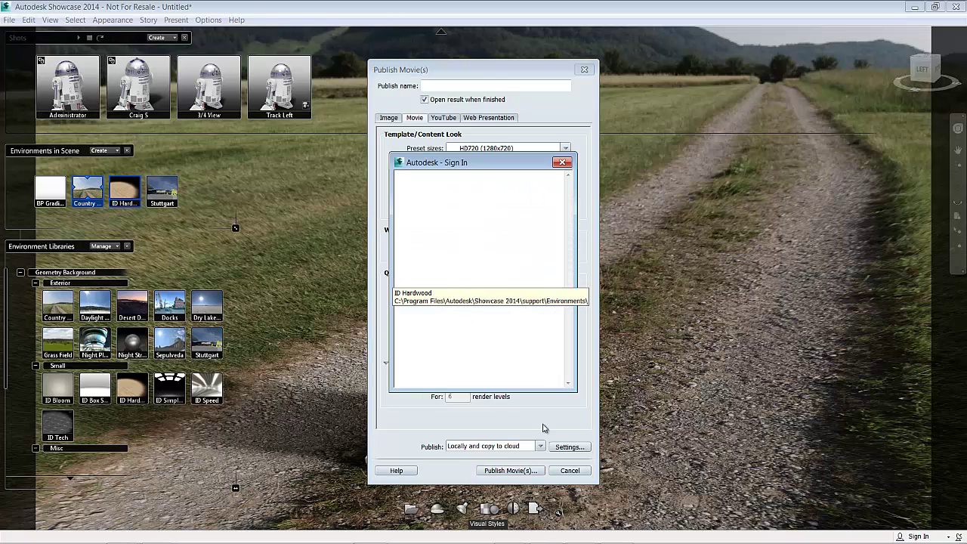
{"action": "left_click", "coordinate": [563, 163]}
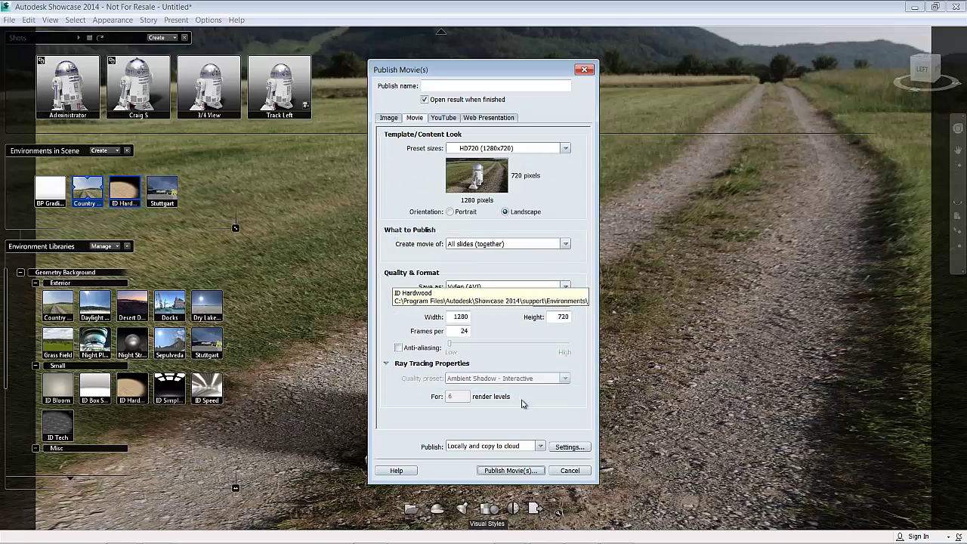
{"action": "left_click", "coordinate": [540, 447]}
{"action": "left_click", "coordinate": [511, 458]}
{"action": "left_click", "coordinate": [511, 471]}
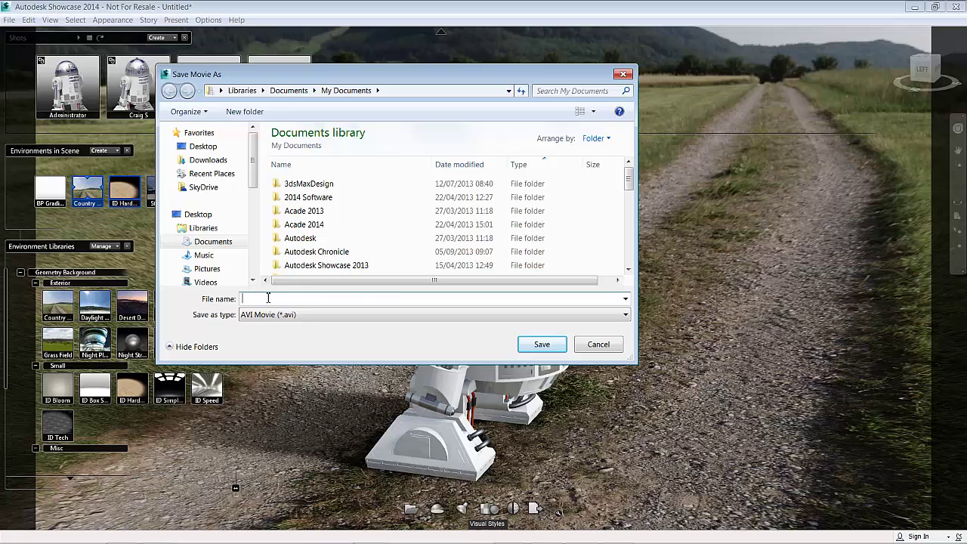
Name the AVI file 'cra' and save it to My Documents.
{"action": "type", "text": "craig"}
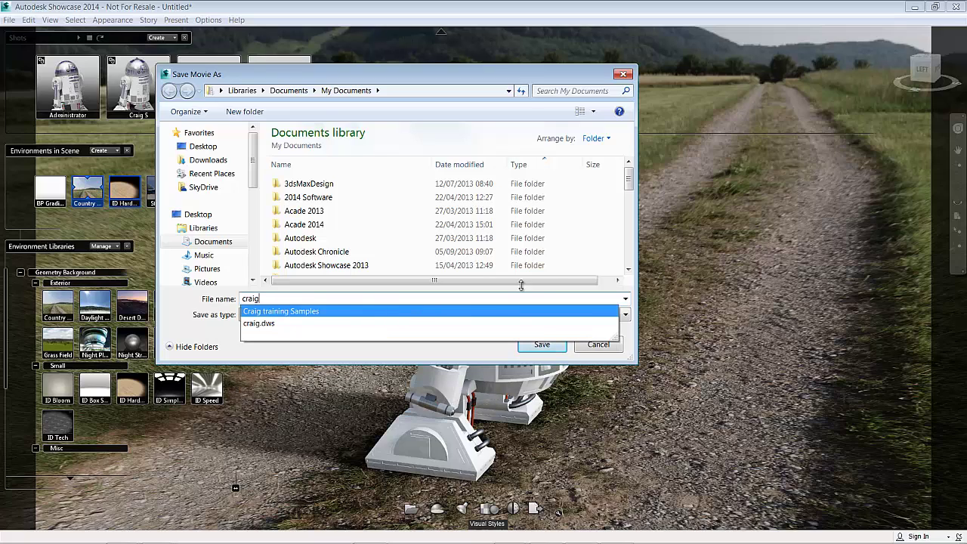
{"action": "left_click", "coordinate": [629, 270]}
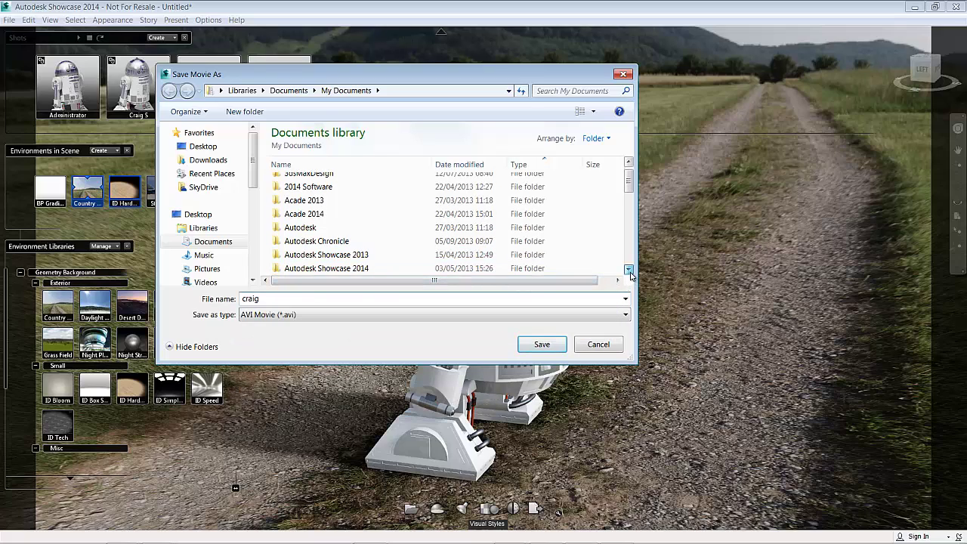
{"action": "left_click", "coordinate": [542, 344]}
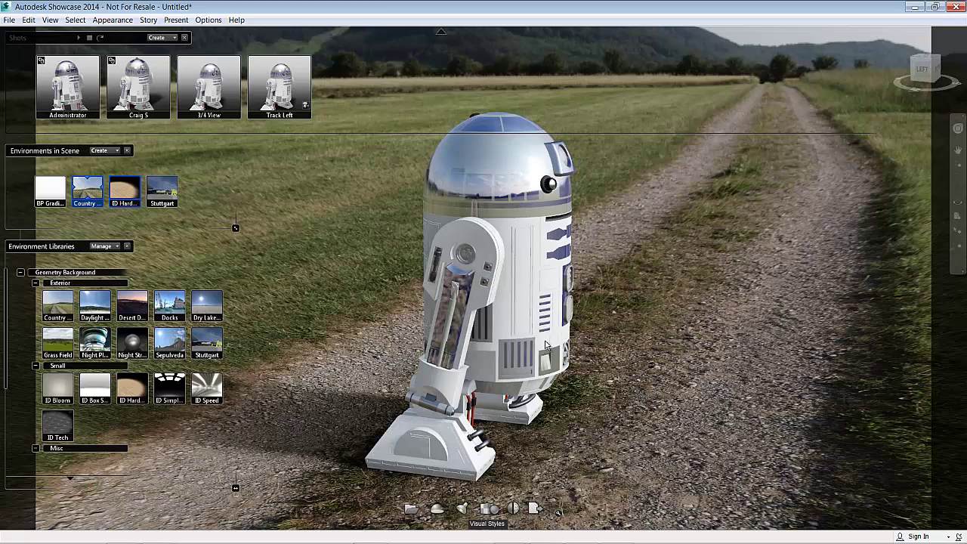